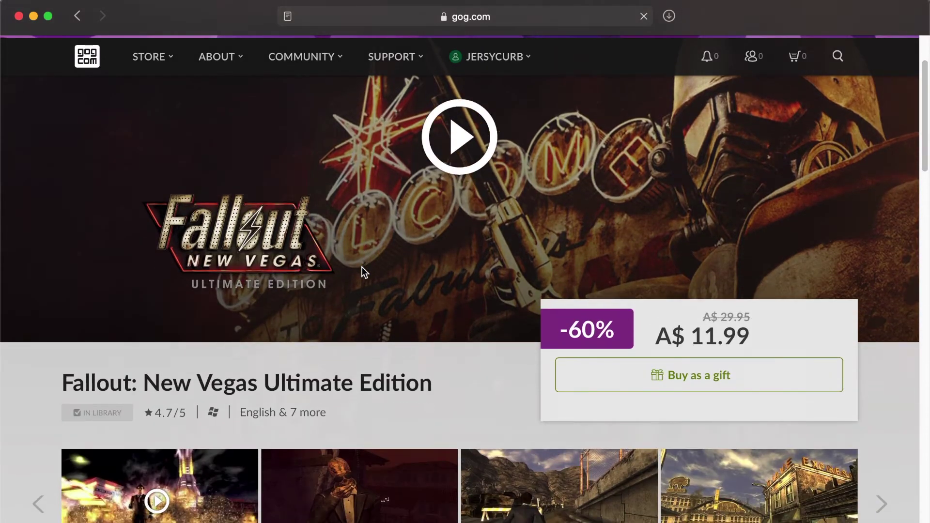
Step: Review the Fallout: New Vegas Ultimate Edition store page and its offline backup game installers in the collection
scroll(362, 268, down, 5)
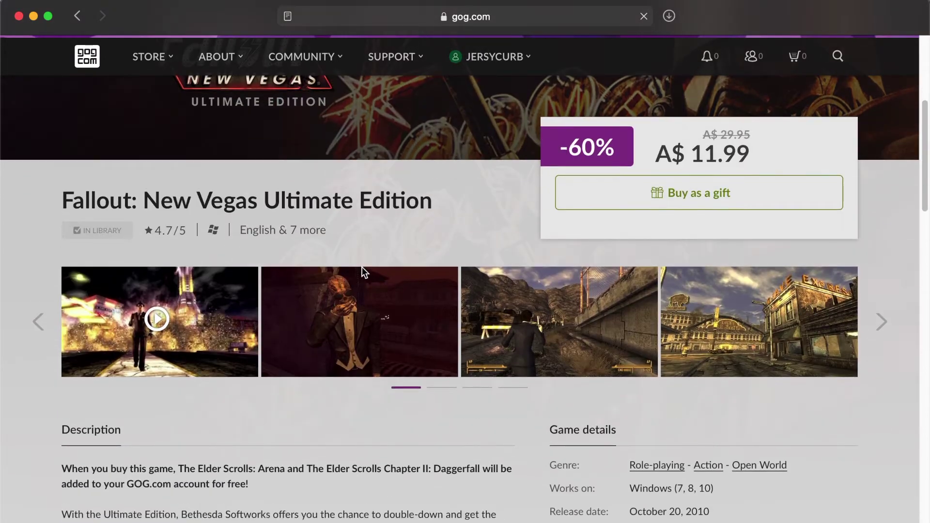
scroll(362, 269, down, 3)
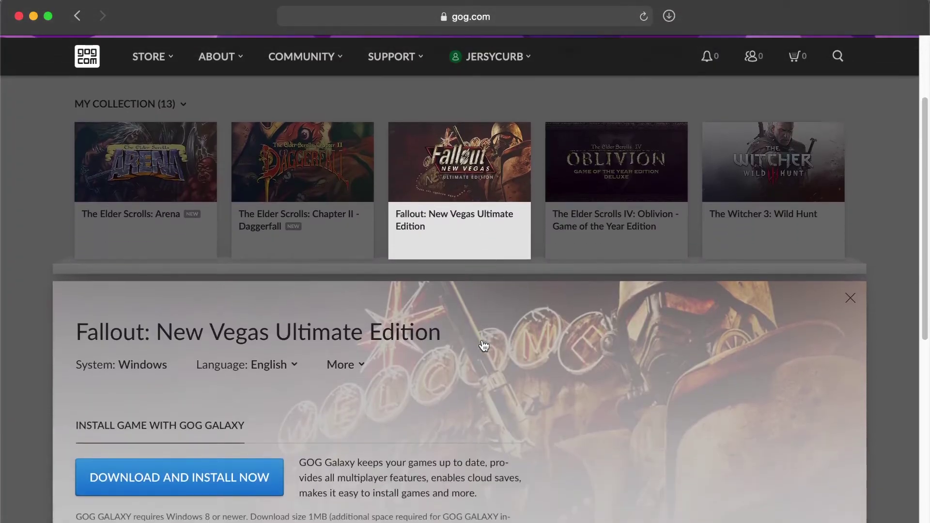
scroll(484, 346, down, 5)
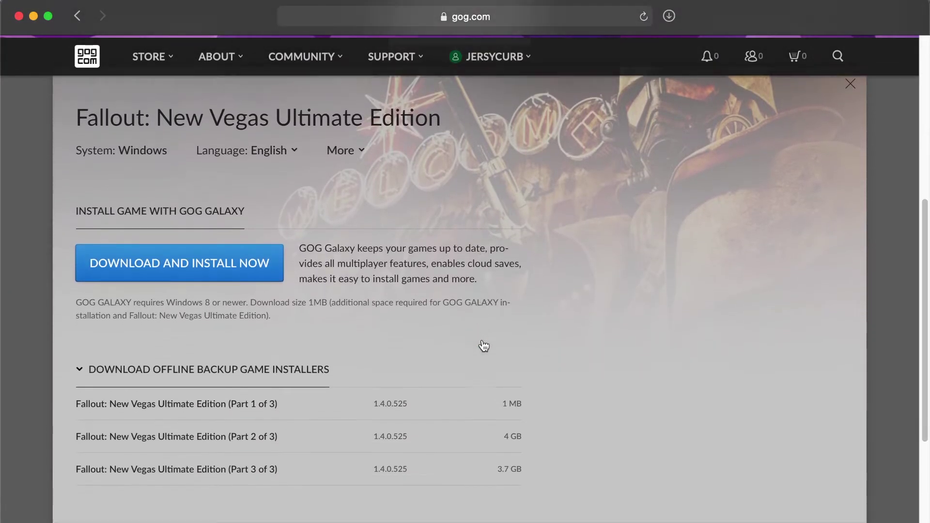
scroll(484, 345, down, 2)
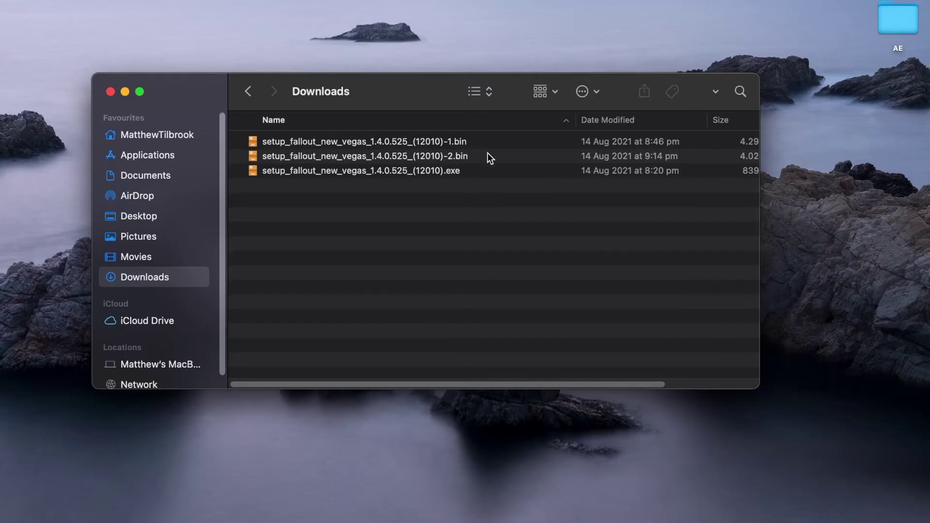
Step: Switch to Finder and select the two .bin files and the .exe of the Fallout New Vegas setup in Downloads
click(482, 143)
click(483, 158)
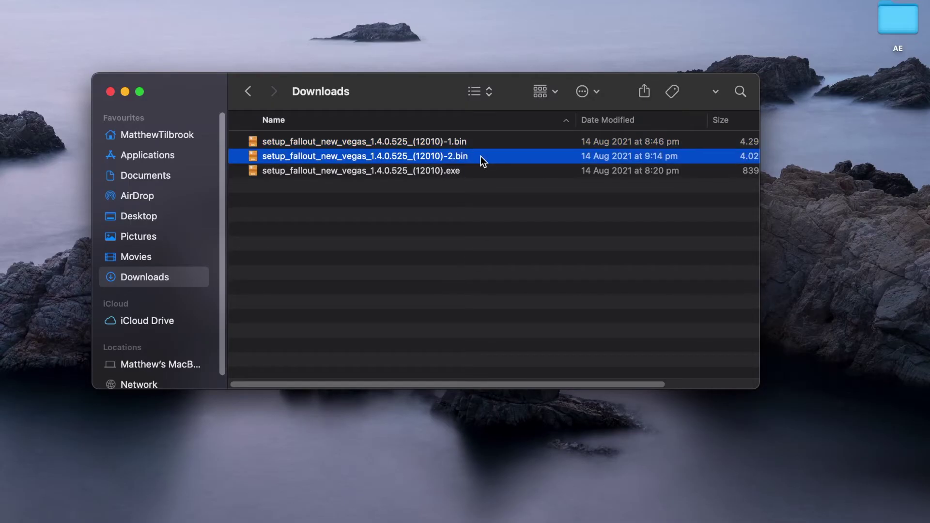
click(479, 170)
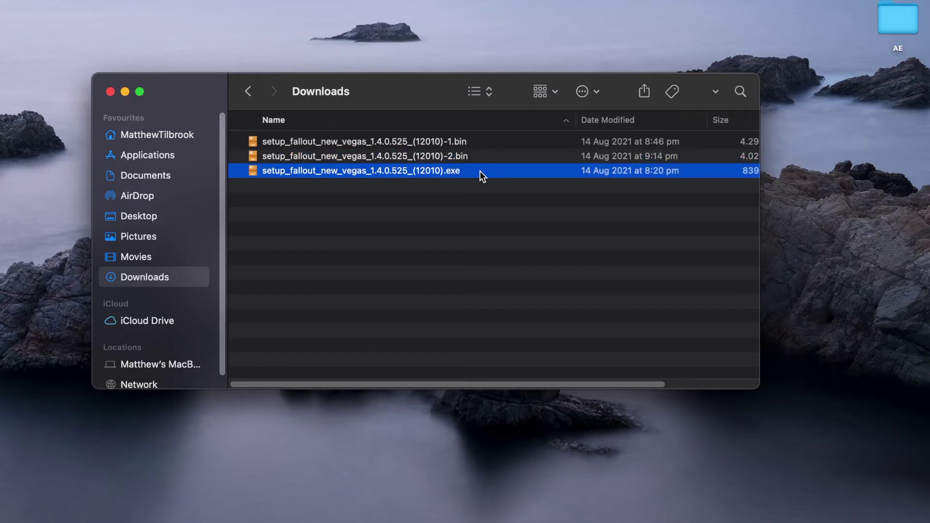
key(super+a)
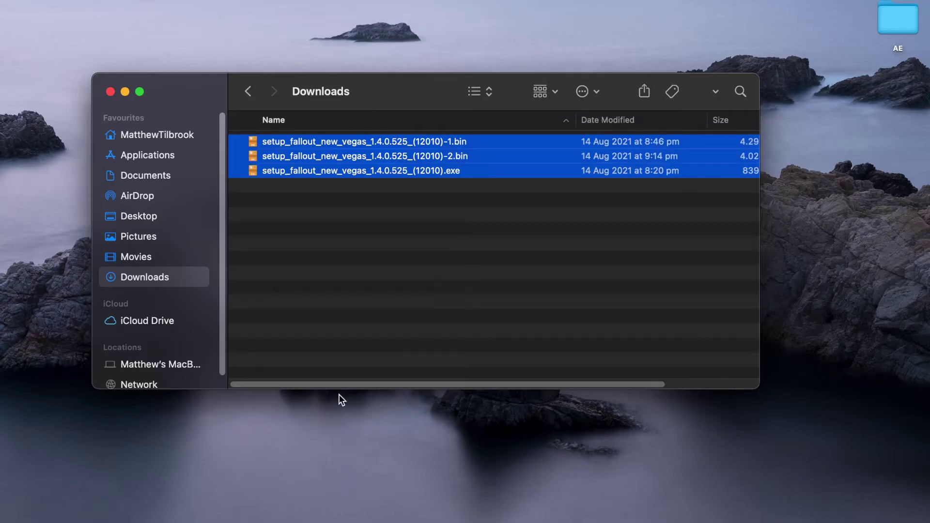
Step: Open the Fallout NV Install Files folder inside the Games folder of Documents
click(166, 178)
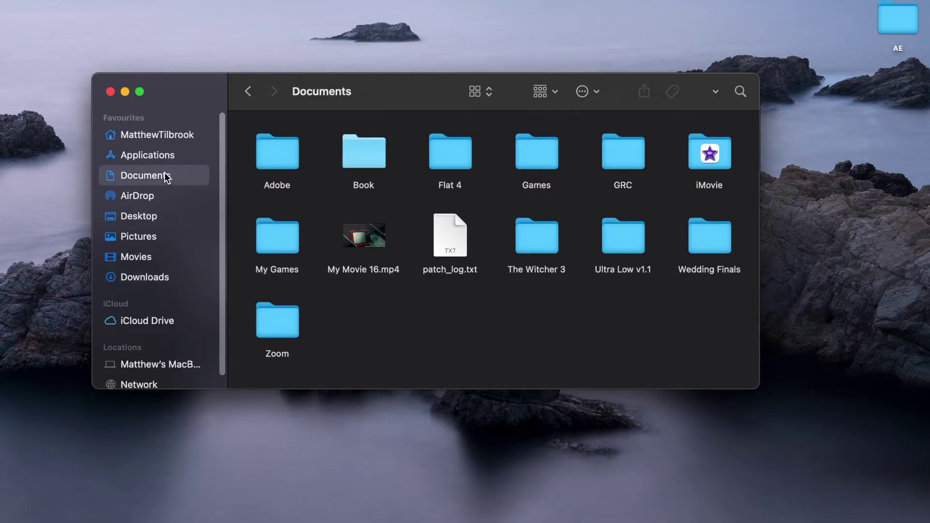
double_click(554, 148)
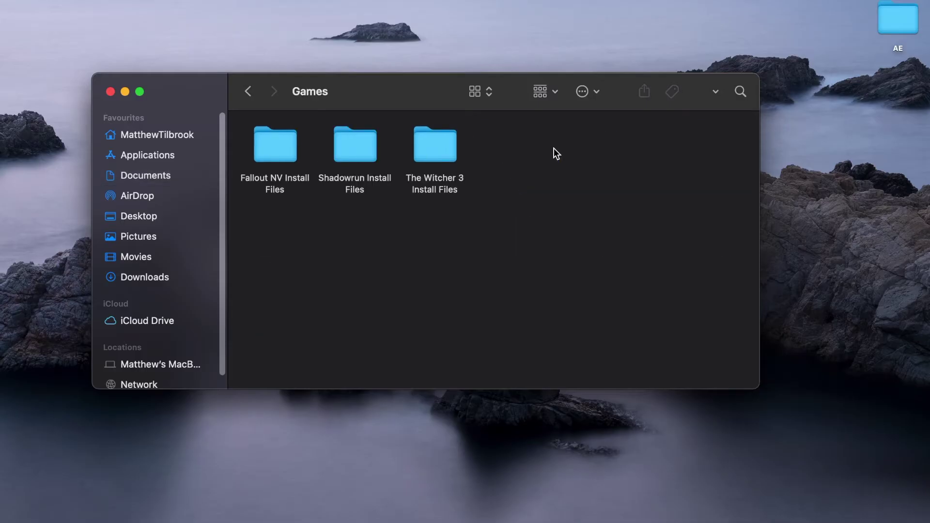
double_click(277, 152)
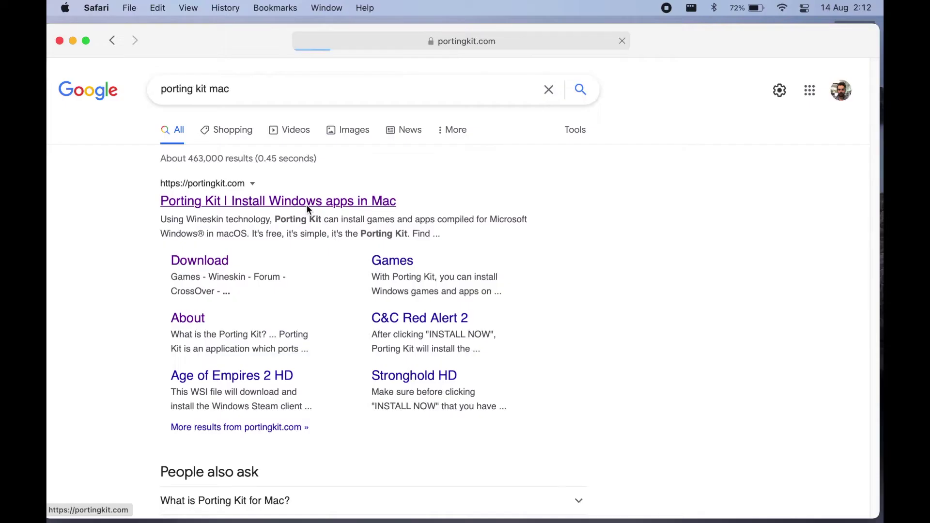
Step: Open the Porting Kit website in Safari from the search results and go to its PK 4 Beta download options
click(308, 200)
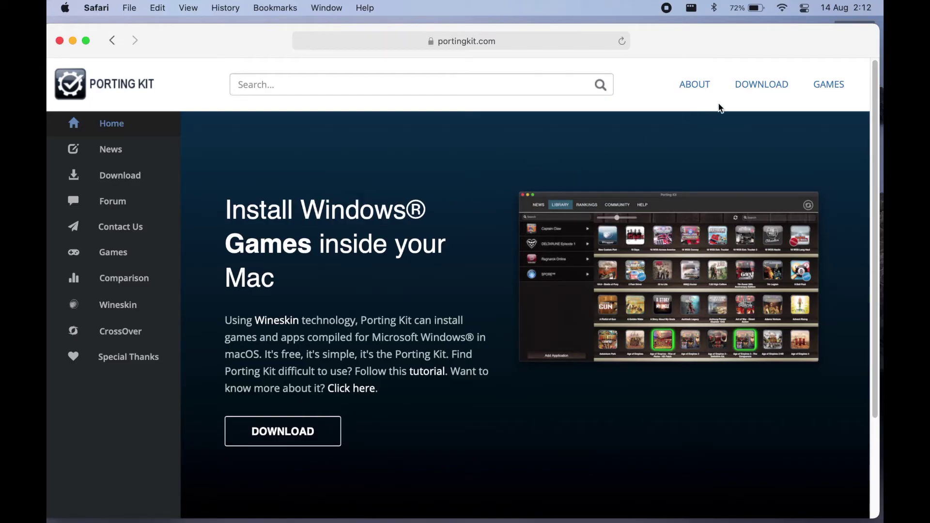
click(751, 84)
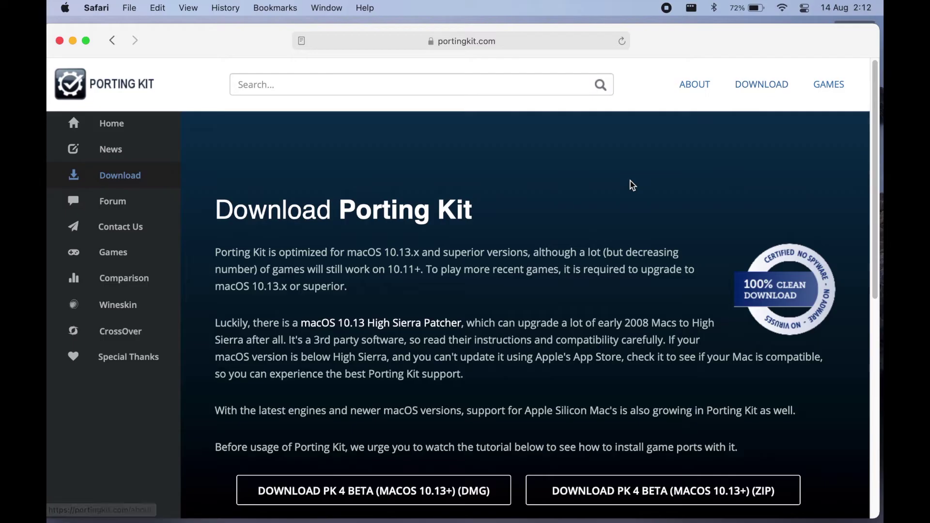
scroll(632, 184, down, 3)
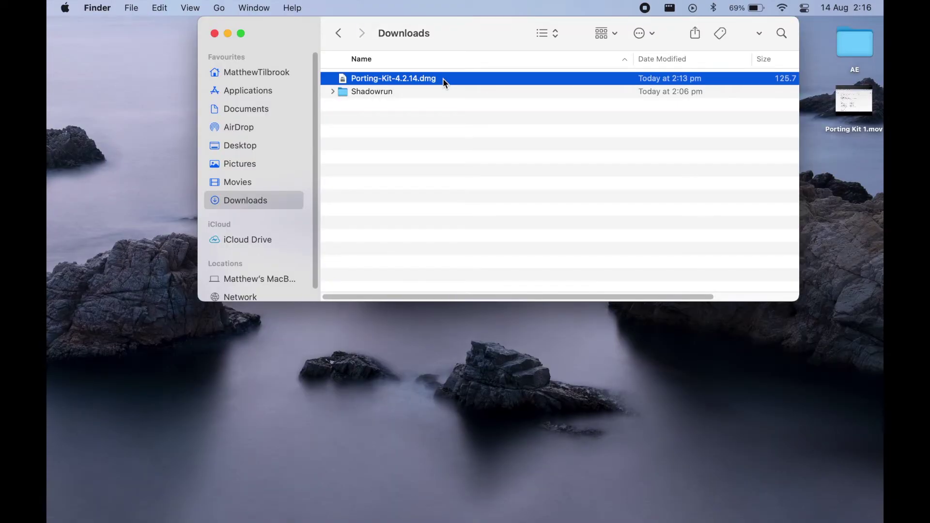
Step: Open the Porting-Kit-4.2.14.dmg disk image in Finder and copy Porting Kit into Applications
double_click(443, 78)
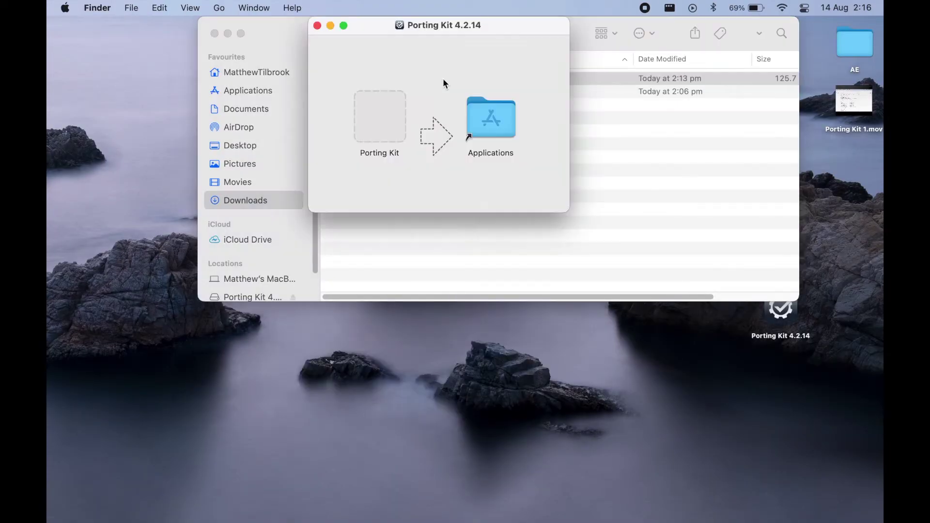
click(382, 124)
drag(382, 124, 495, 122)
Step: Launch Porting Kit from the Applications folder and browse its library of game ports
double_click(496, 122)
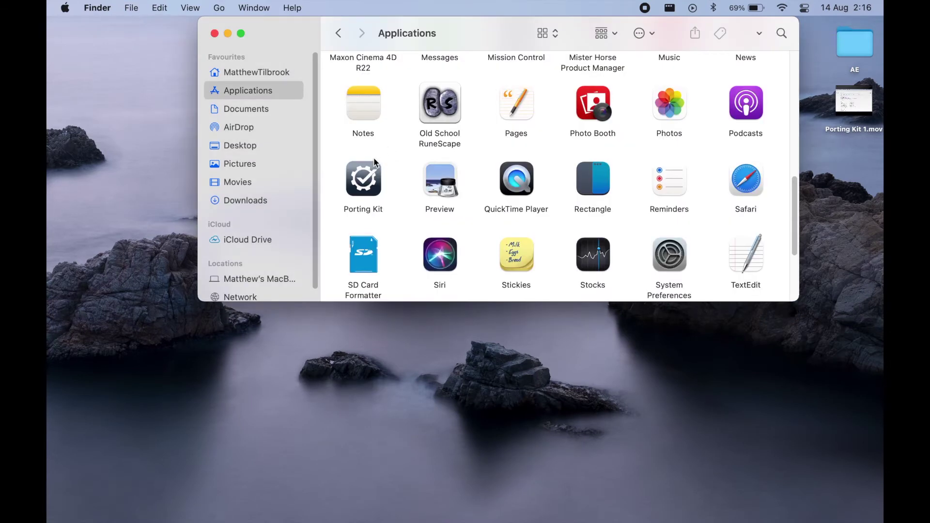
double_click(362, 180)
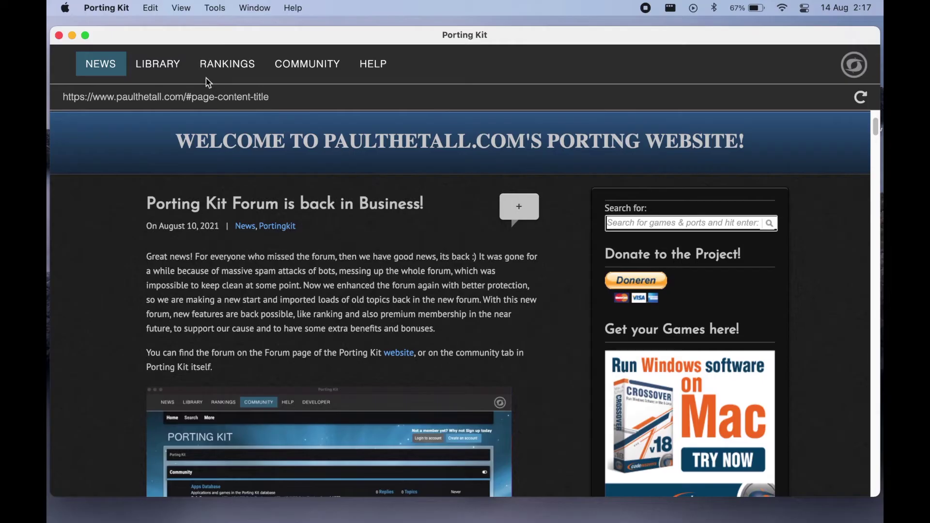
click(160, 68)
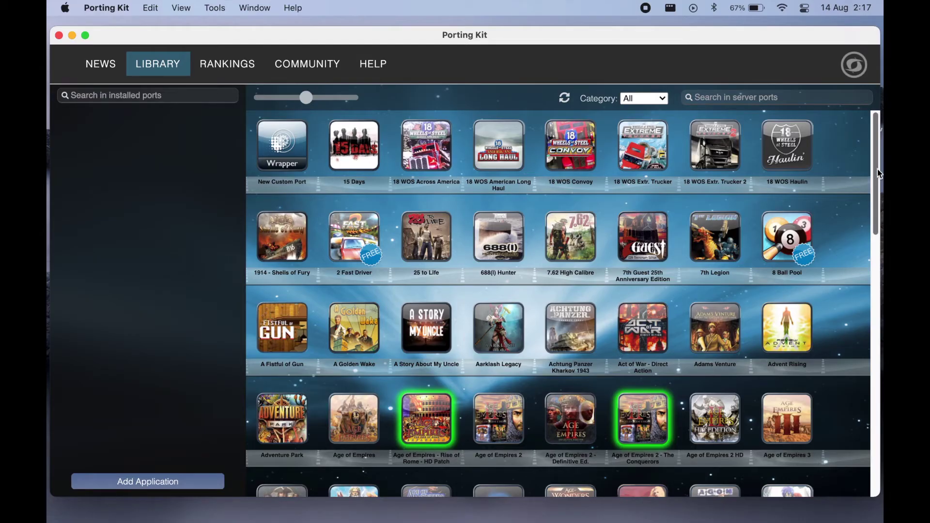
drag(877, 170, 880, 410)
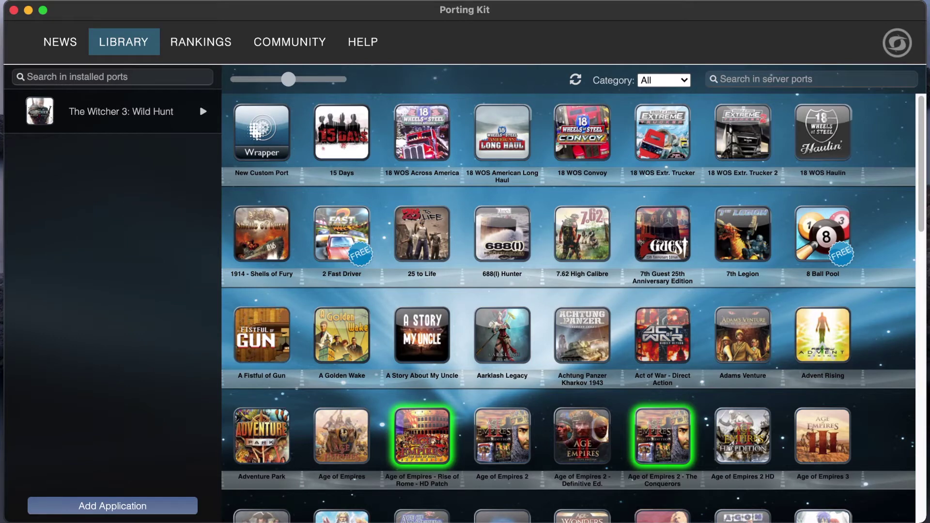
Step: Search the server ports for "fall" and open the Fallout - New Vegas entry to read its install instructions and notes
text(fall)
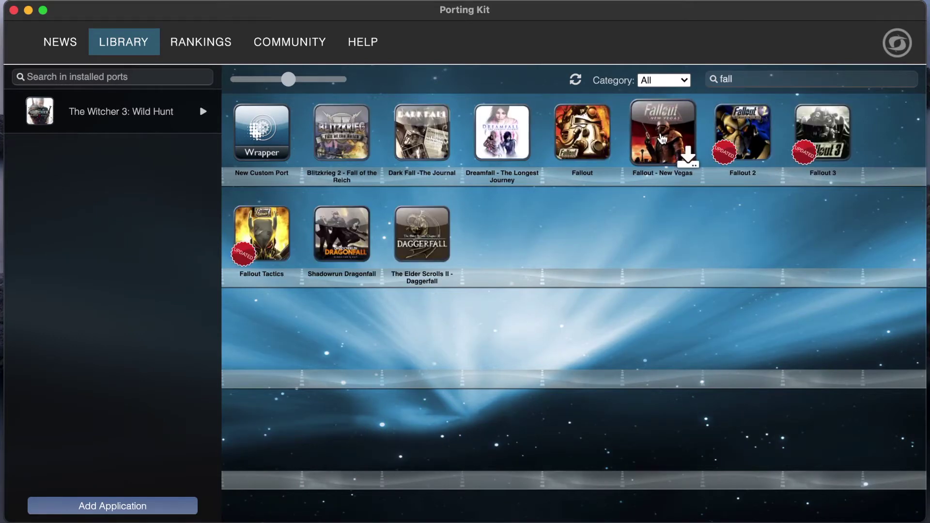
click(662, 139)
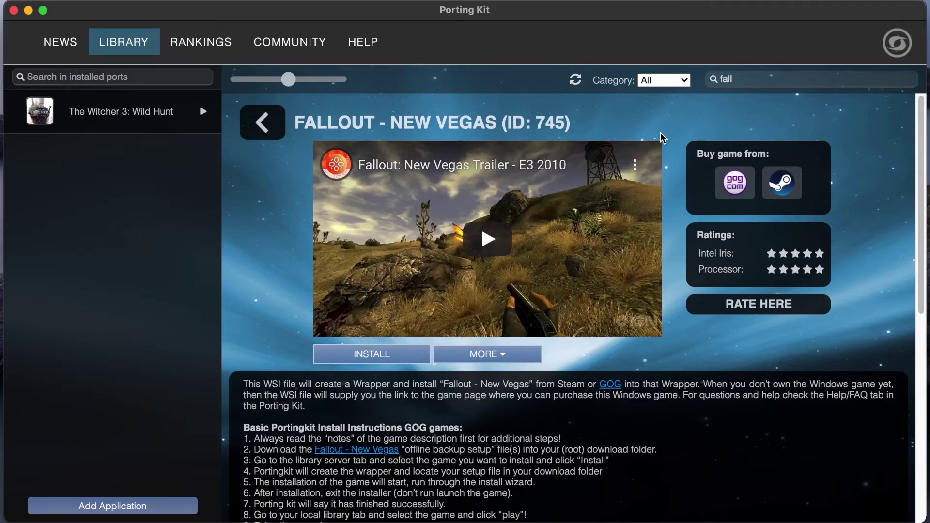
scroll(664, 466, down, 5)
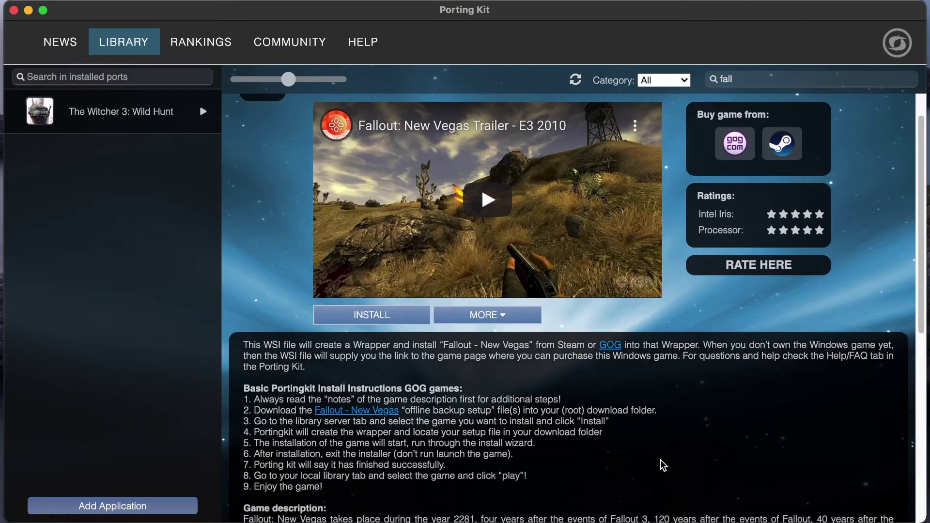
scroll(663, 466, down, 3)
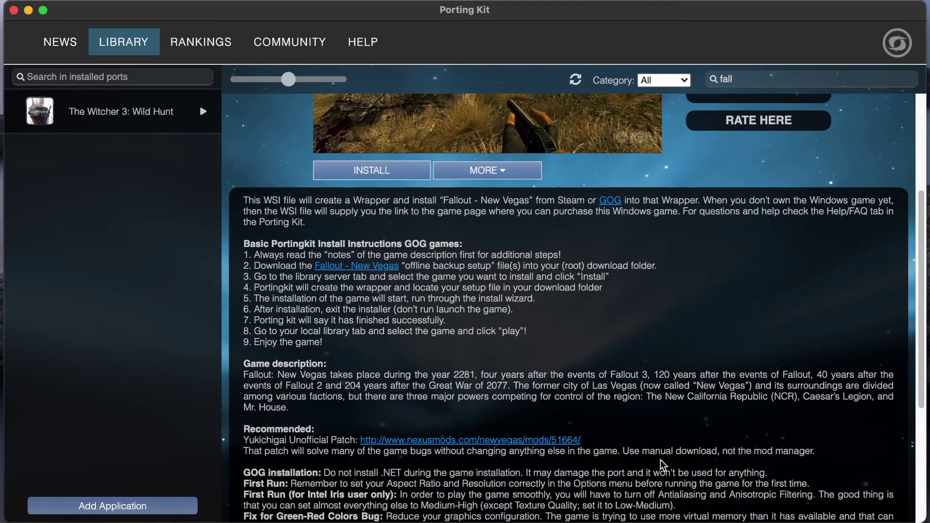
scroll(663, 465, down, 1)
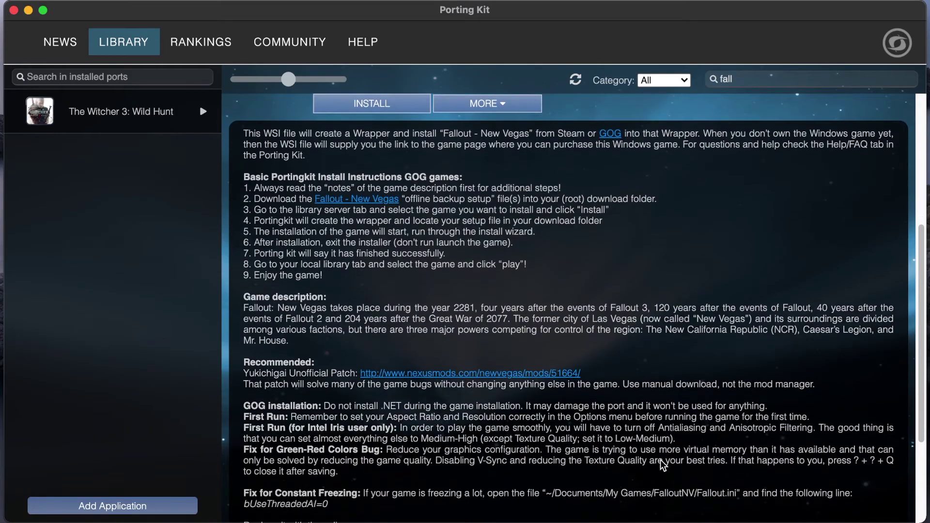
Step: Start the Fallout - New Vegas port installation with the GOG version and confirm the correct installer is already downloaded
scroll(663, 465, up, 8)
click(411, 359)
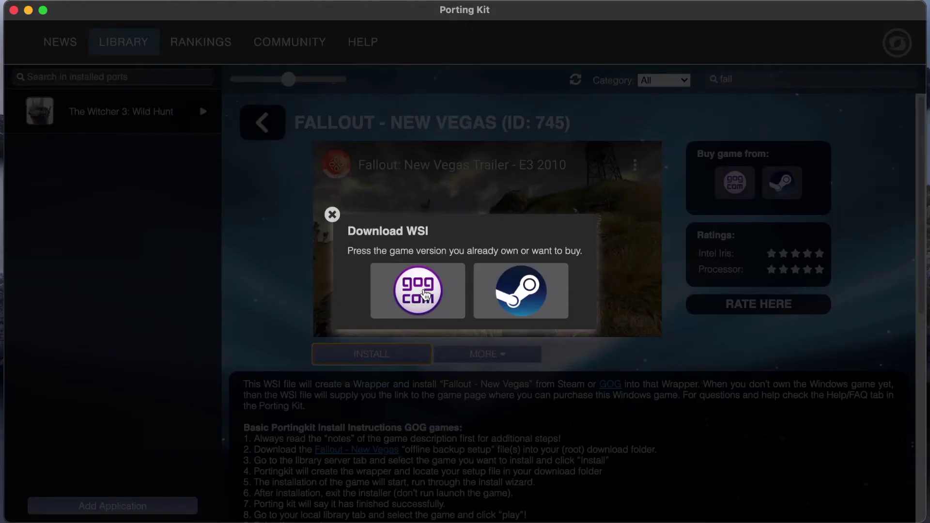
click(423, 290)
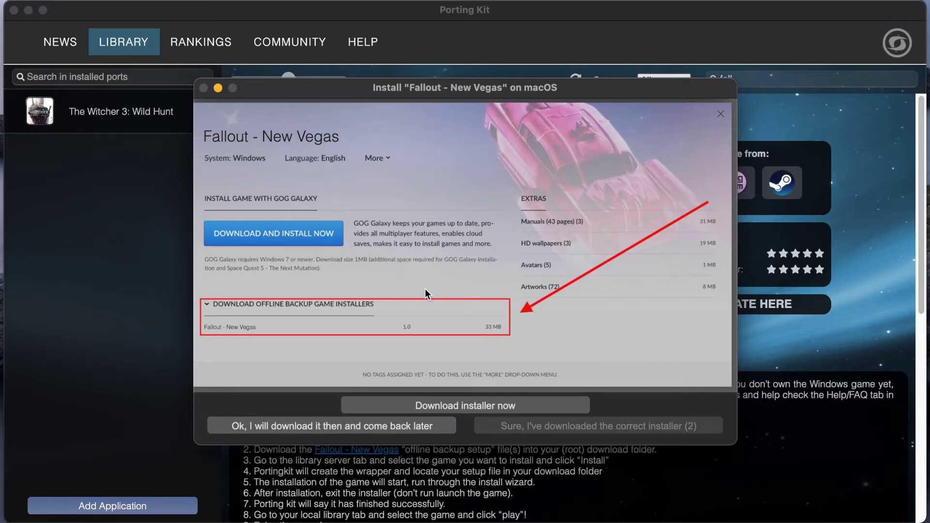
click(657, 427)
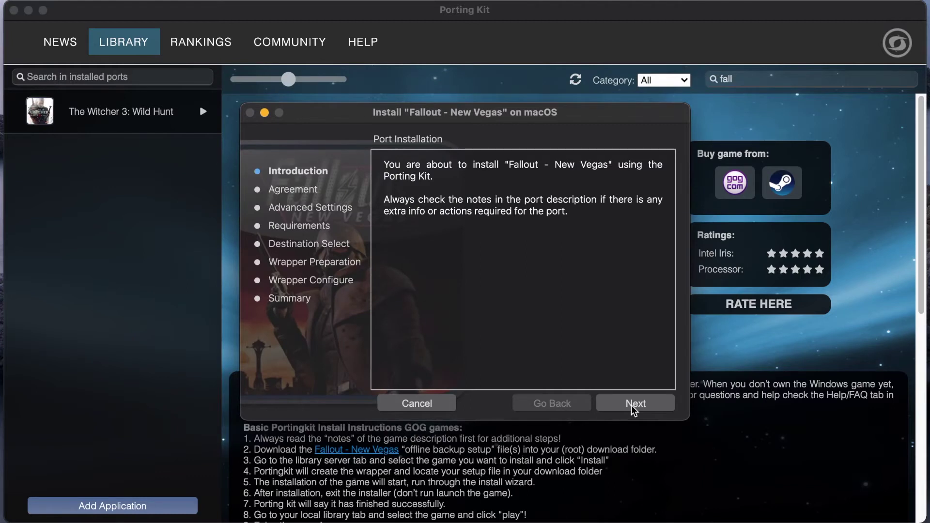
Step: Accept the port's agreement and requirements in the install wizard and start installing to the default Applications destination
click(635, 412)
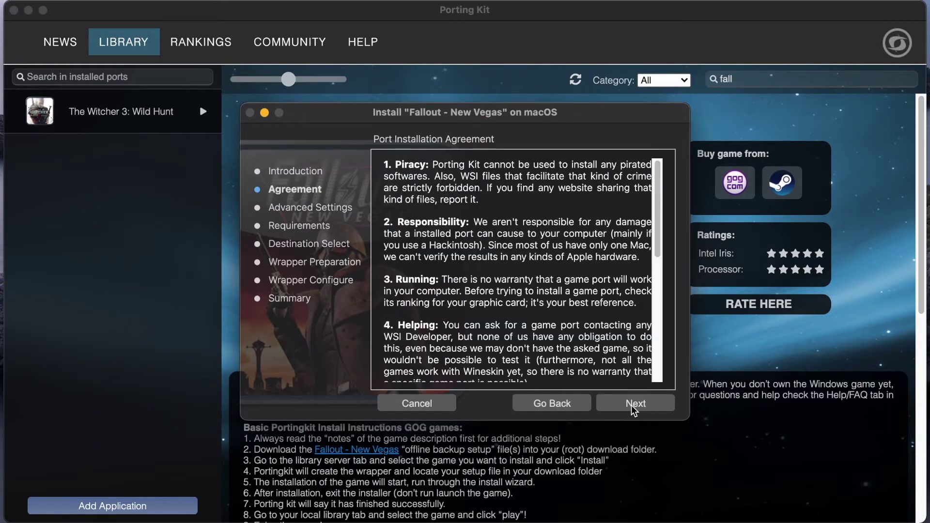
click(635, 407)
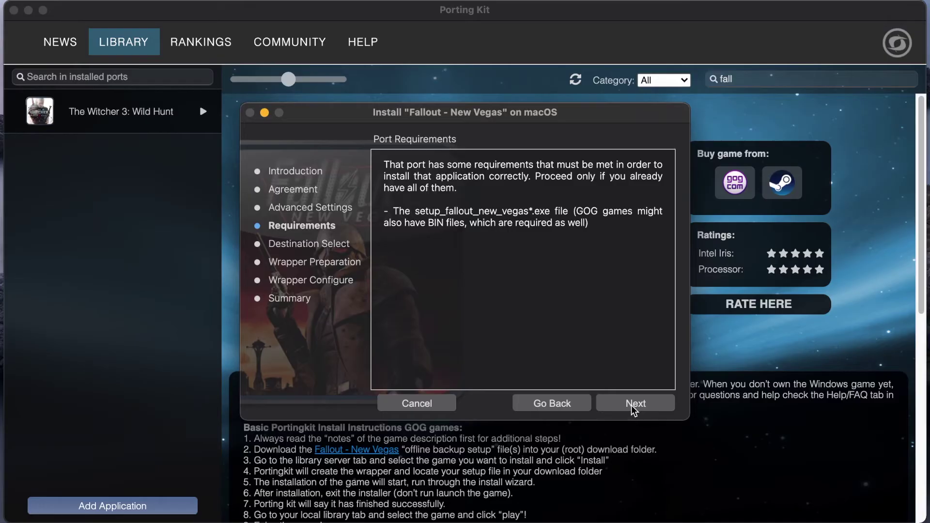
click(635, 407)
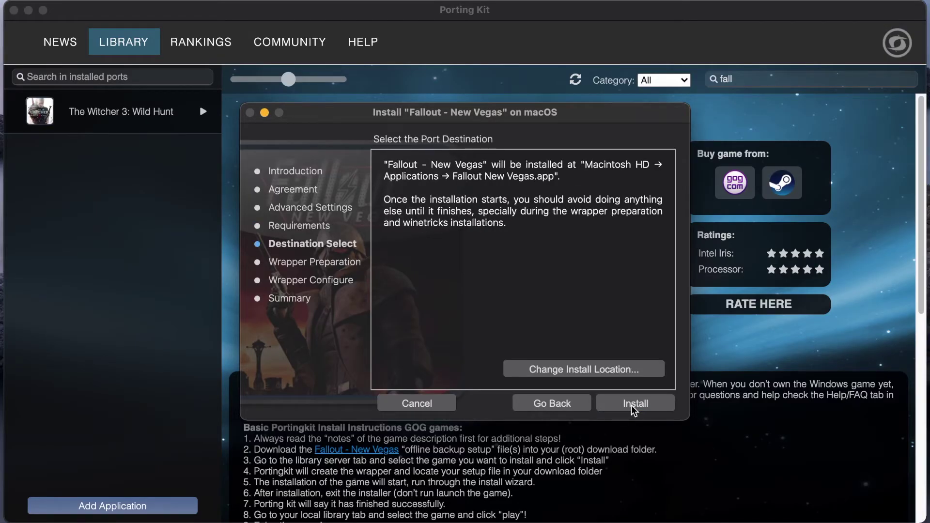
click(635, 405)
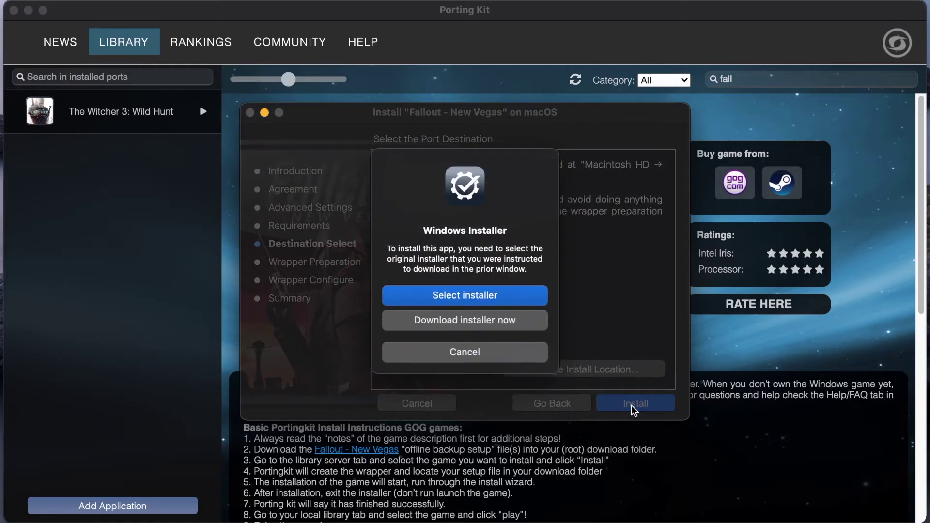
Step: Supply the Fallout New Vegas setup .exe from the Fallout NV Install Files folder in Documents > Games as the Windows installer
click(492, 296)
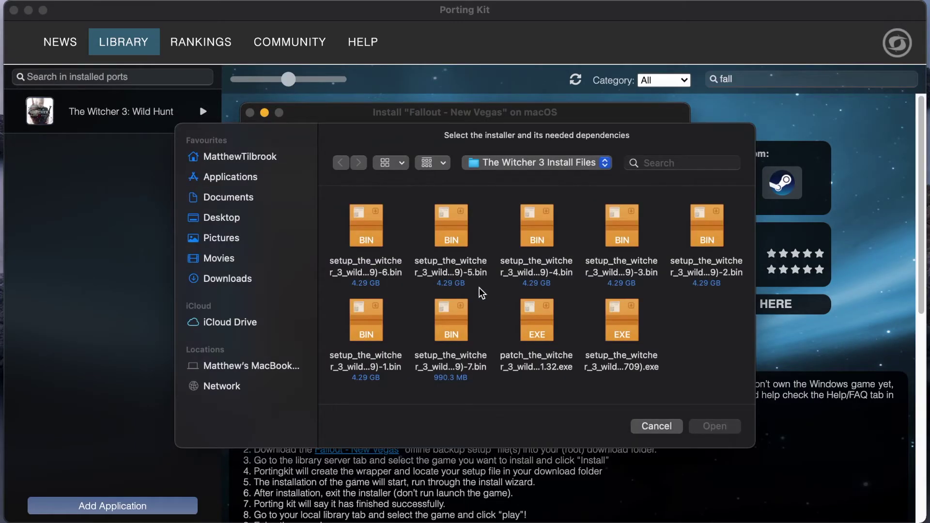
click(266, 199)
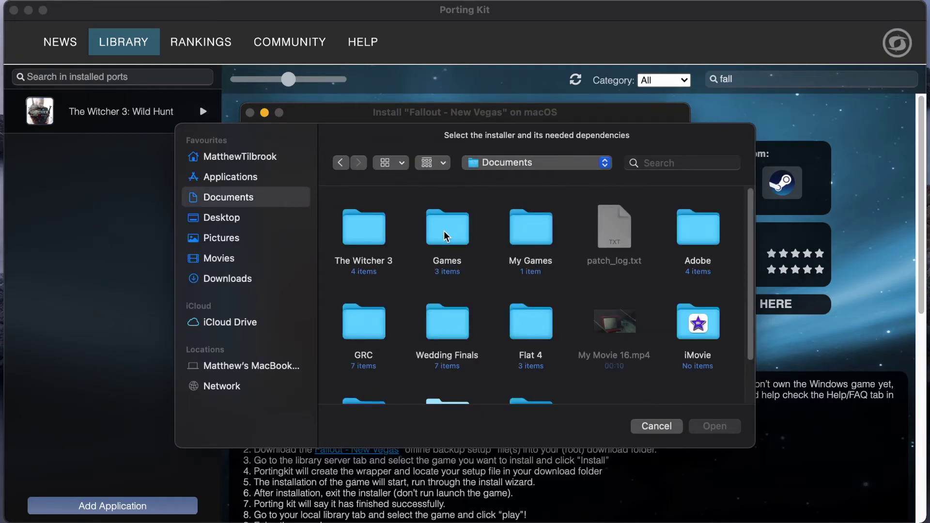
double_click(446, 236)
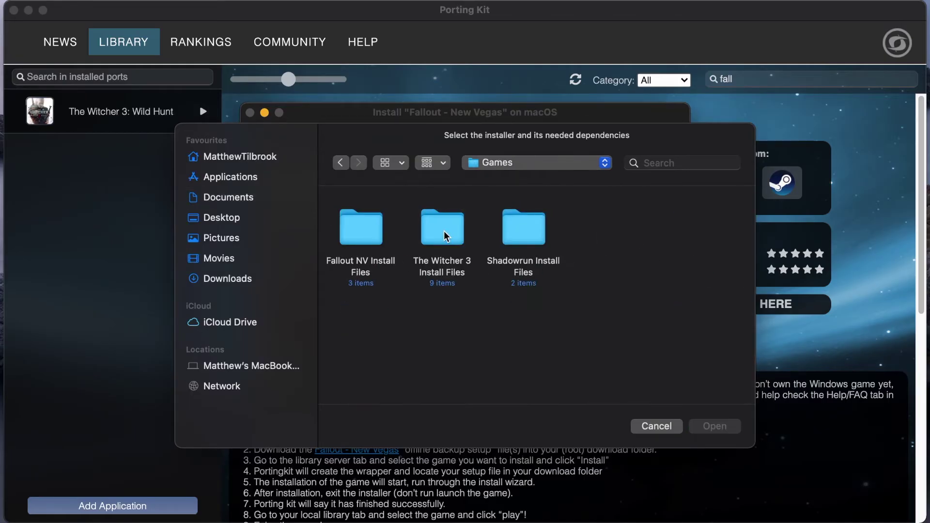
double_click(364, 240)
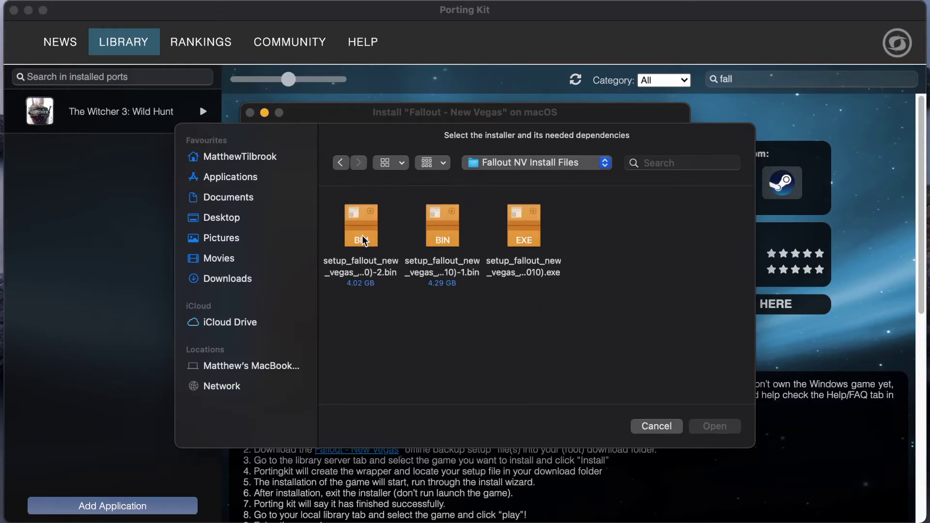
click(520, 272)
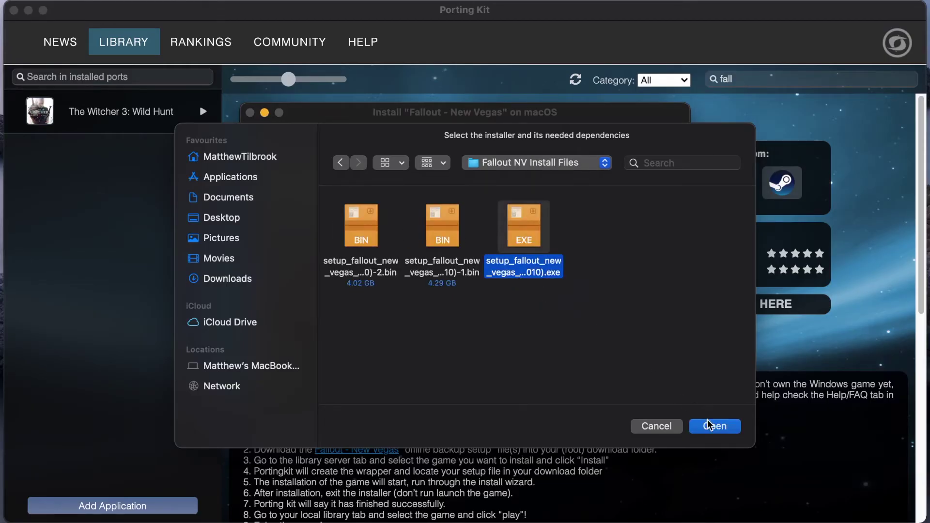
click(722, 430)
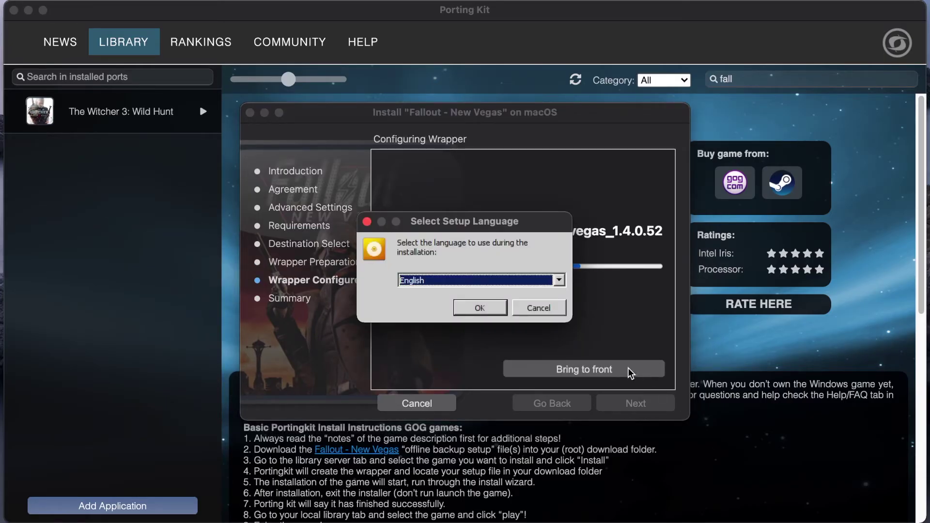
Step: Choose English as the setup language, accept the EULA and start installing Fallout: New Vegas
click(480, 309)
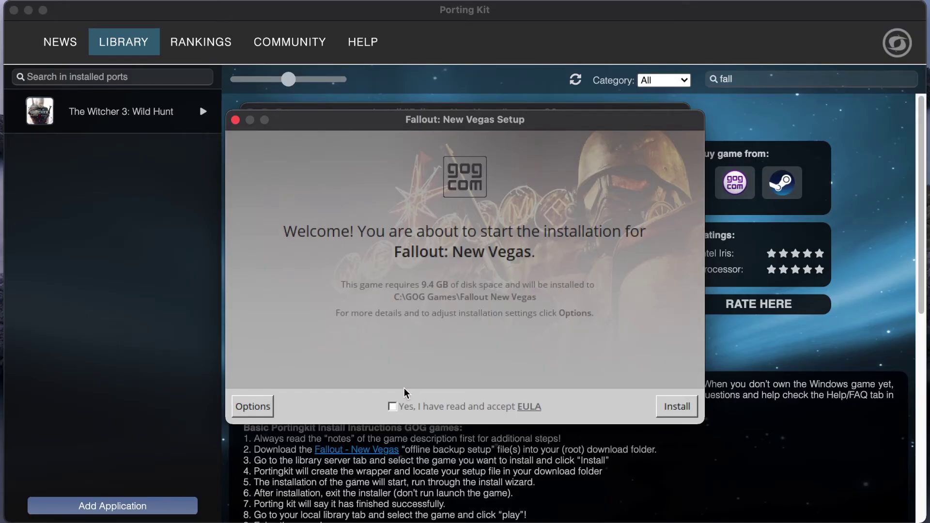
click(392, 408)
click(678, 411)
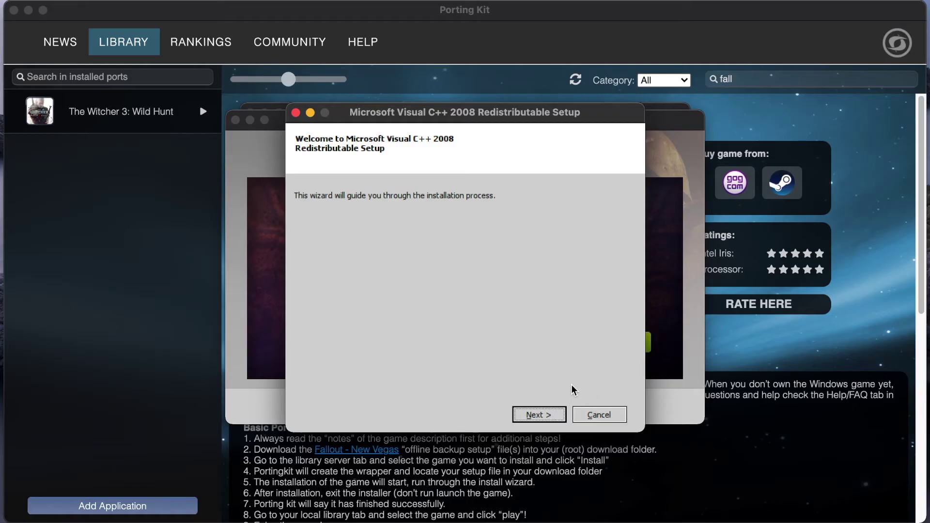
Step: Accept the license terms and install the Microsoft Visual C++ 2008 Redistributable
click(539, 416)
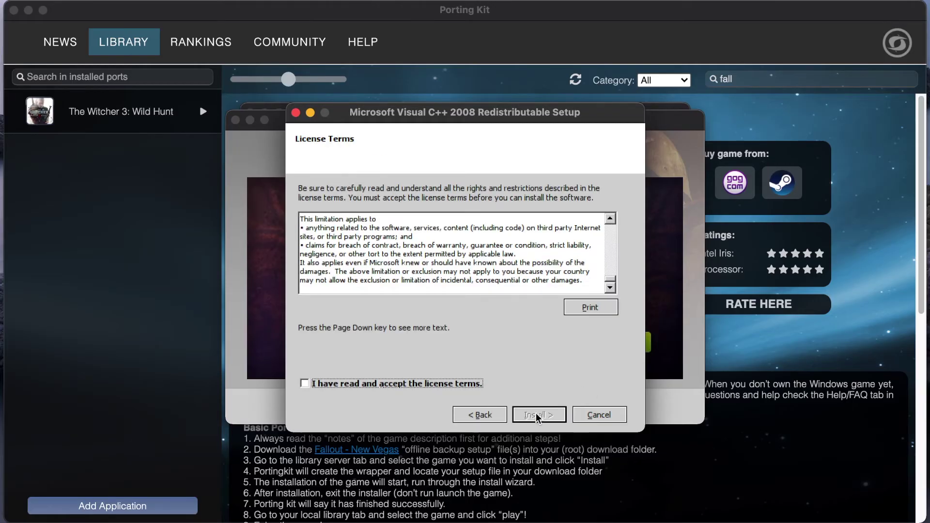
click(323, 387)
click(546, 417)
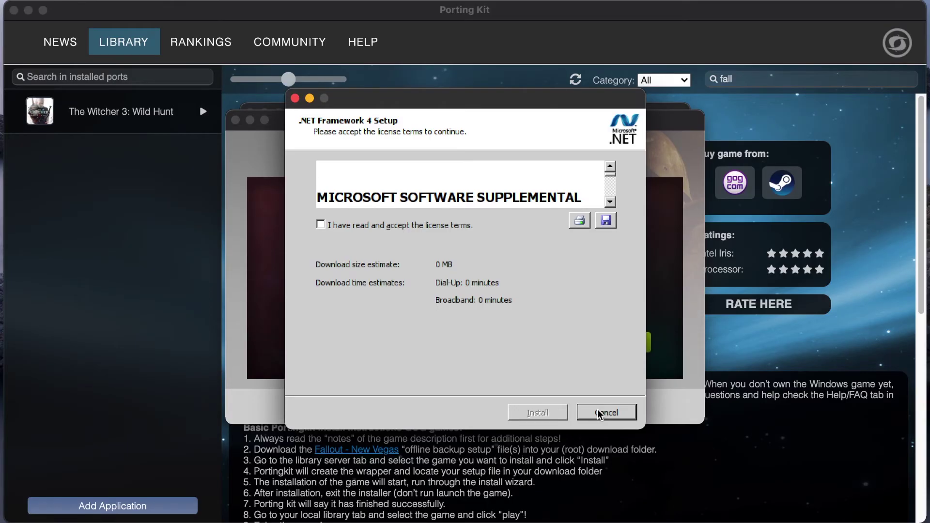
Step: Cancel the .NET Framework 4 setup and exit the Fallout: New Vegas installer without launching the game
click(601, 413)
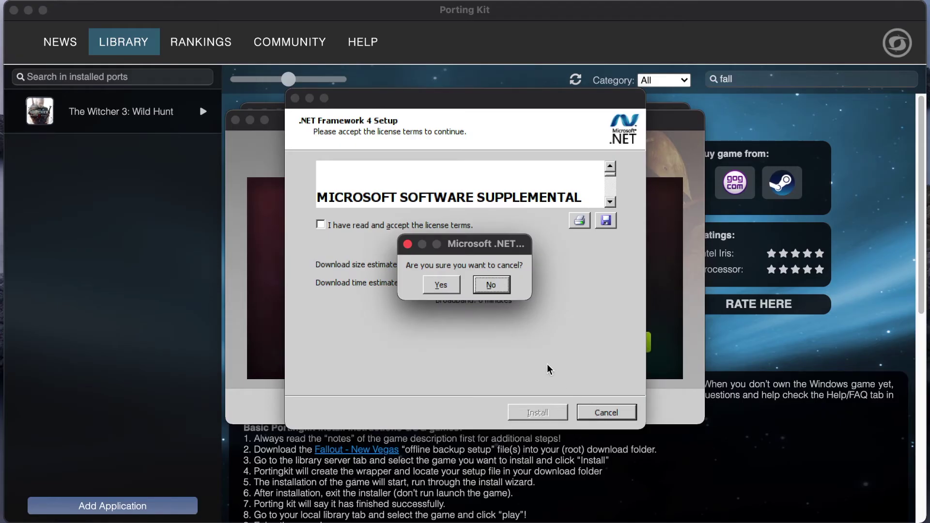
click(441, 285)
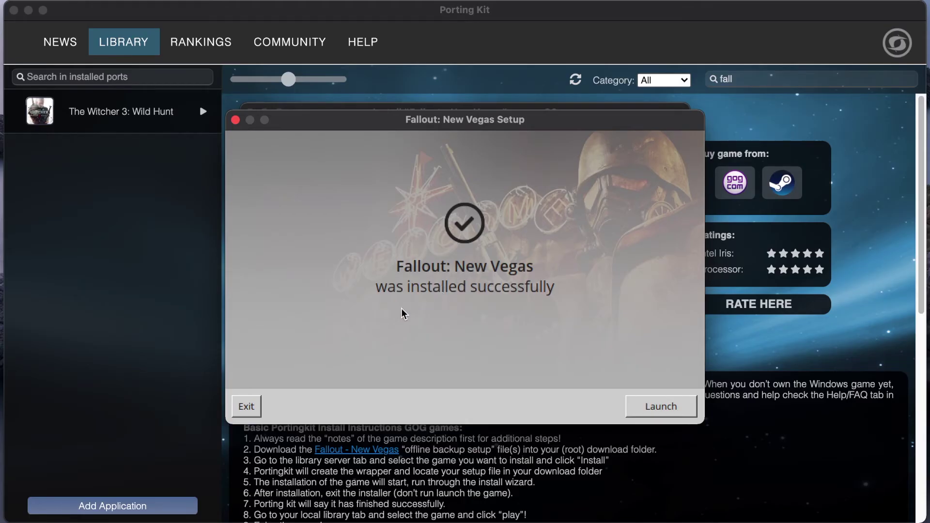
click(247, 407)
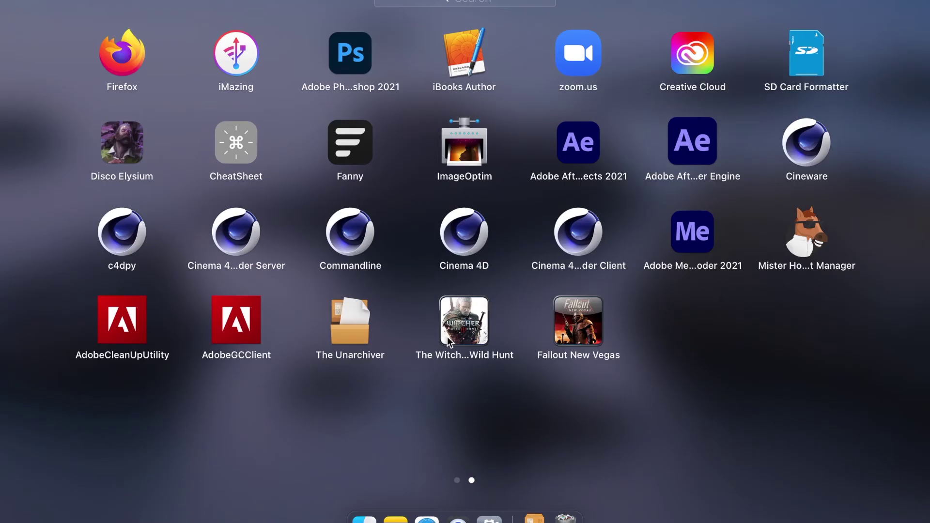
Step: Launch Fallout New Vegas from the Mac's applications and confirm its options with 16:9 Widescreen, 1152x648, antialiasing and anisotropic filtering off
click(585, 322)
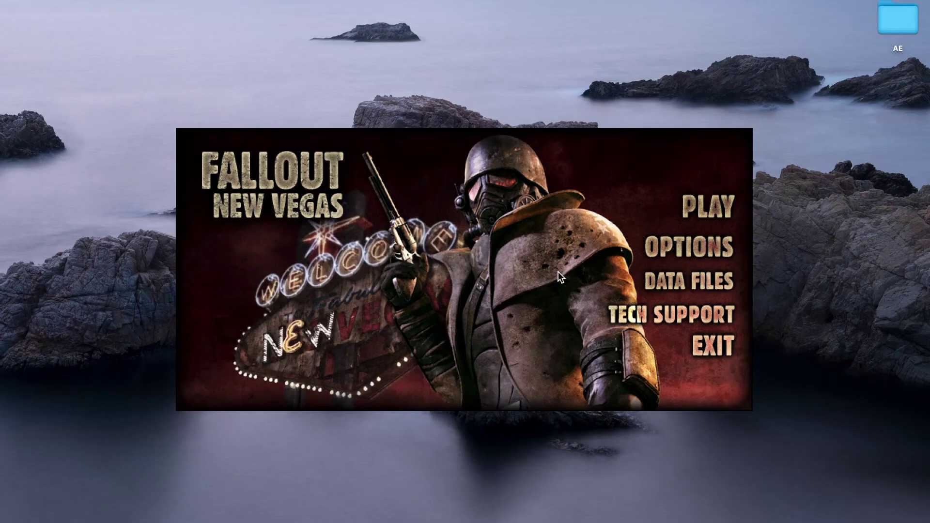
click(661, 251)
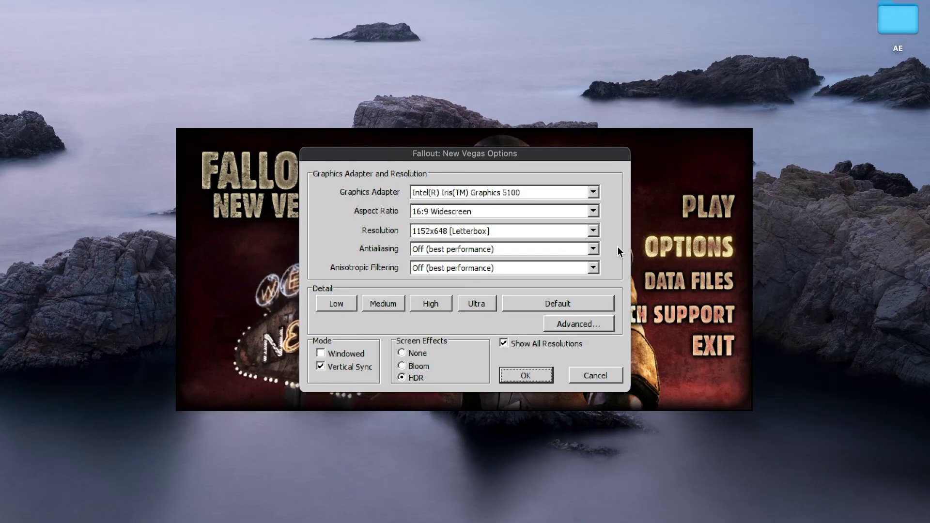
click(538, 374)
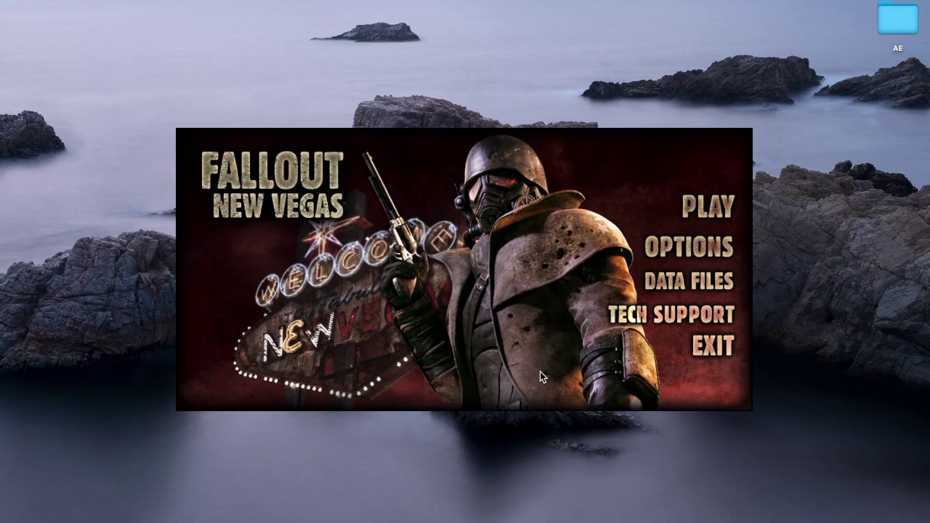
Step: Start the game from its launcher and continue from the last saved game
click(721, 199)
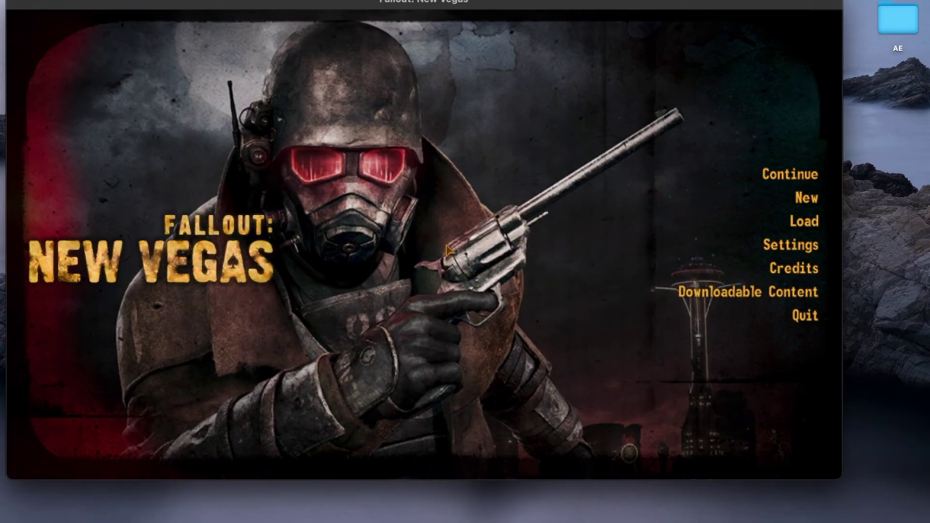
click(779, 182)
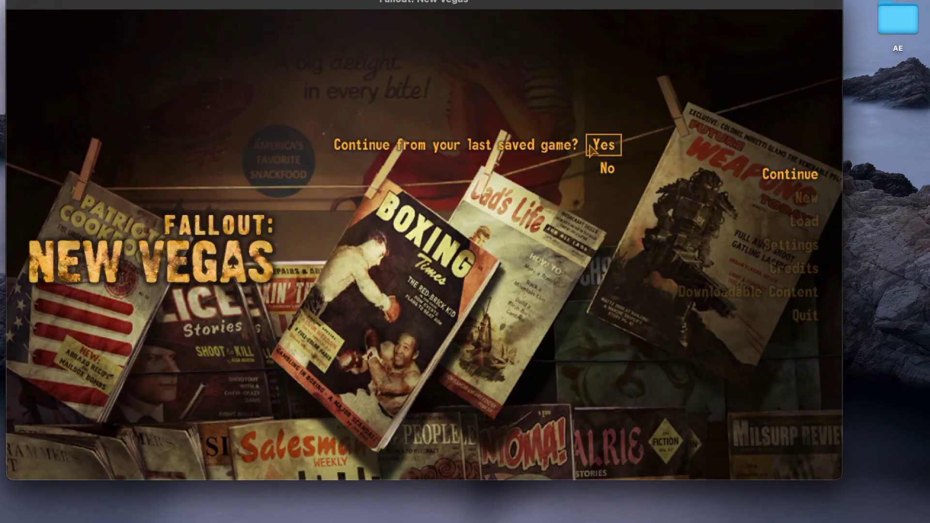
click(602, 144)
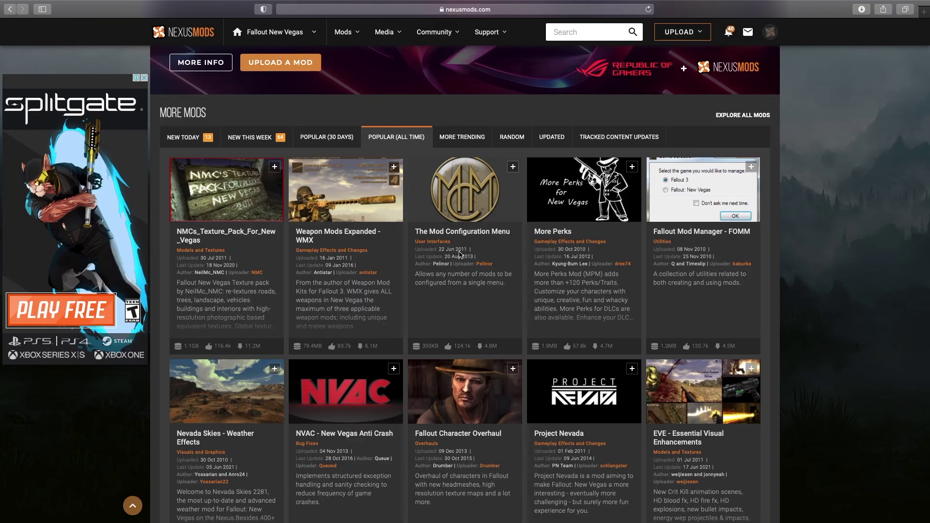
Step: On Nexus Mods, browse the all-time popular Fallout New Vegas mods and examine the main files of Fallout Character Overhaul
scroll(456, 248, down, 5)
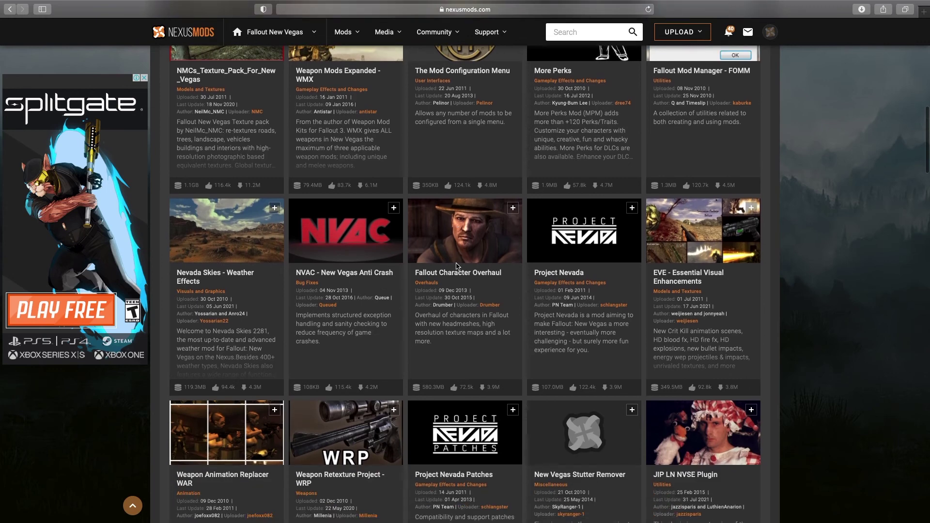
click(457, 273)
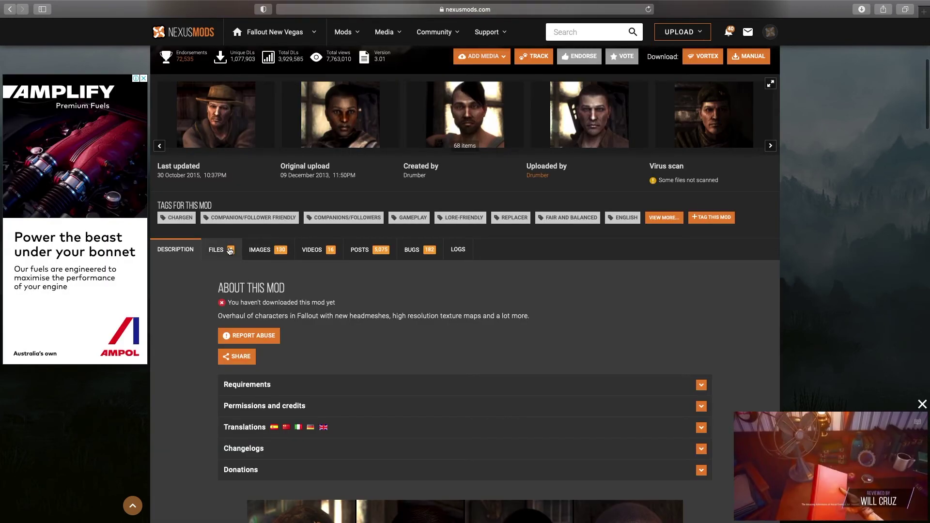
click(230, 251)
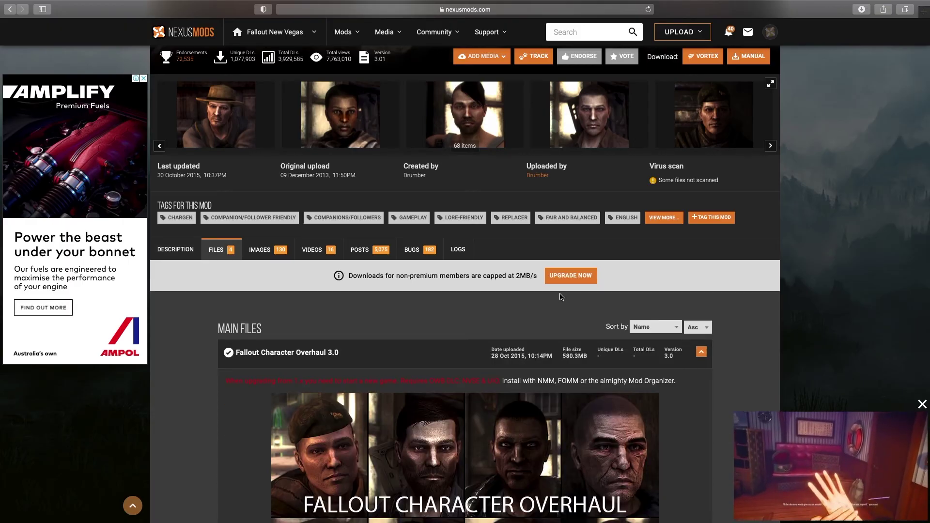
scroll(556, 294, down, 5)
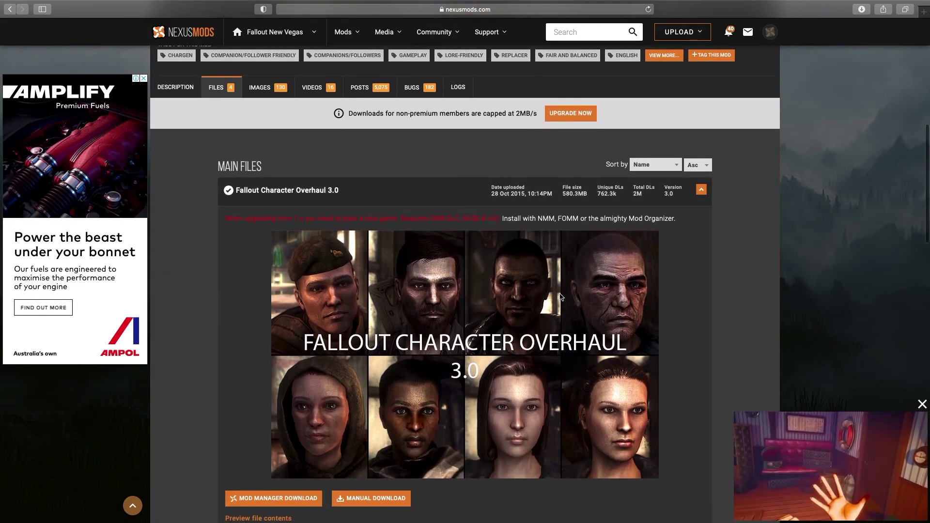
scroll(561, 298, down, 5)
scroll(561, 297, down, 3)
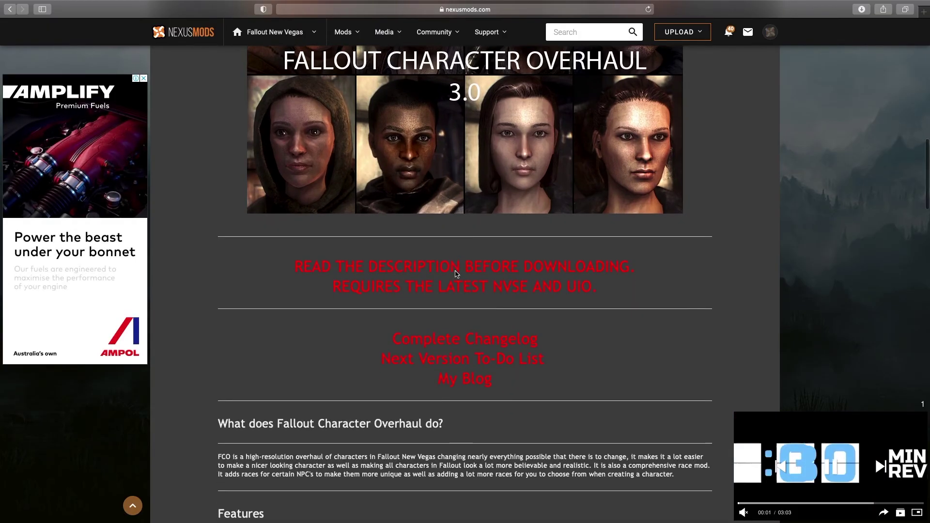
Step: Read the Fallout Character Overhaul description for its requirements and features
scroll(456, 271, down, 5)
scroll(456, 272, down, 4)
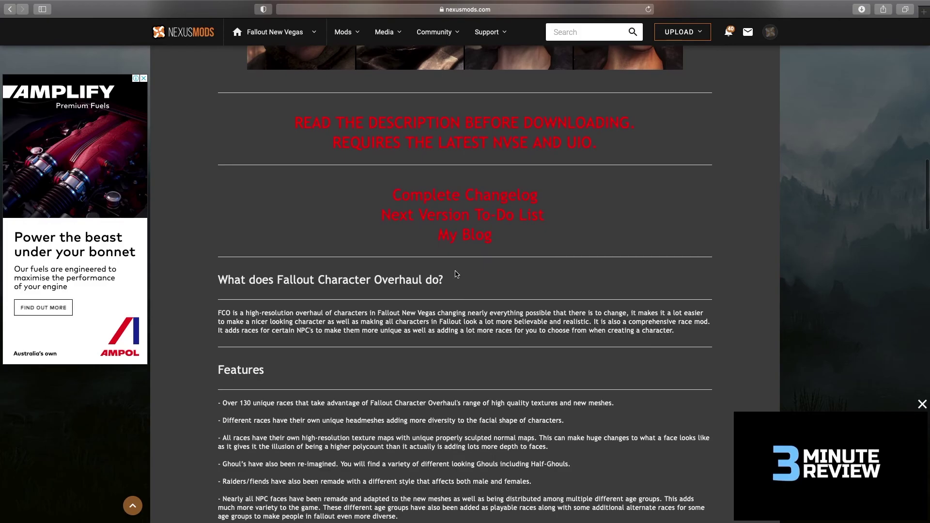
scroll(455, 274, down, 4)
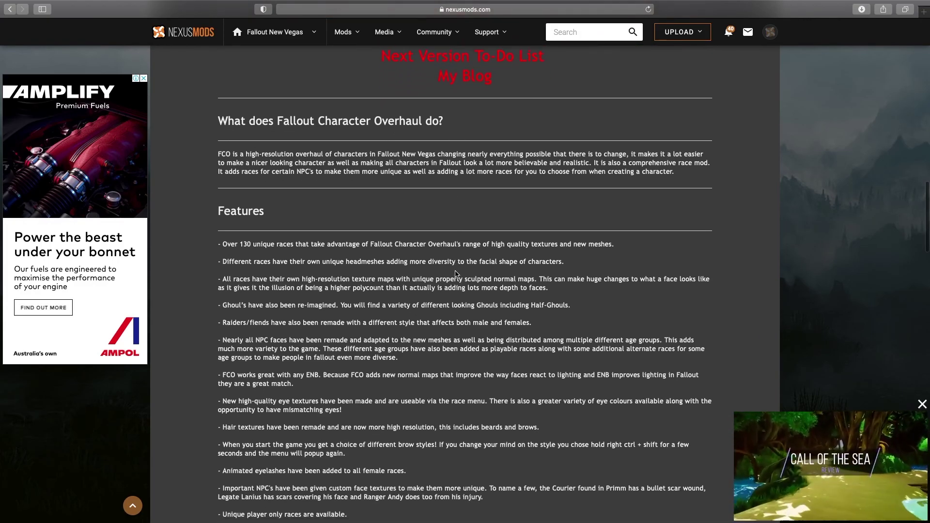
scroll(456, 274, down, 3)
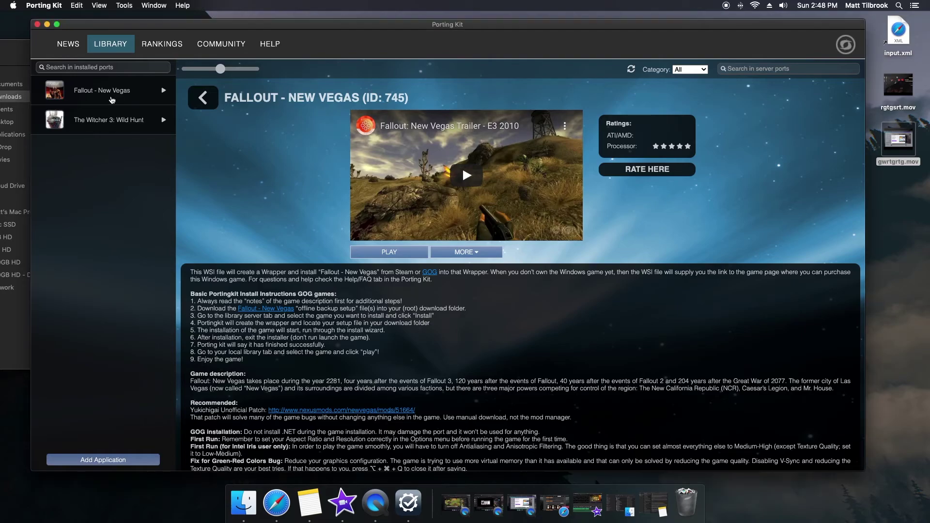
Step: Switch to Porting Kit and open the C: drive of the installed Fallout - New Vegas port
click(111, 99)
click(487, 253)
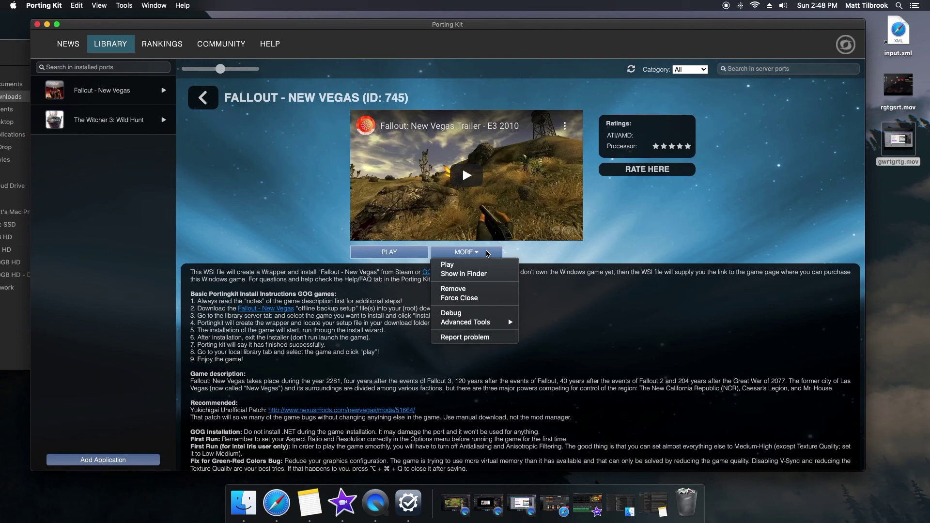
mouse_move(498, 323)
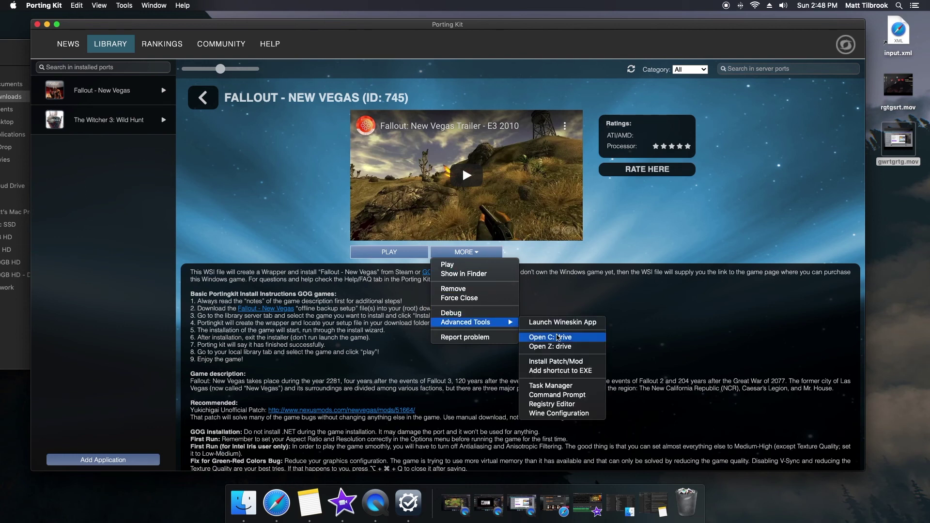
click(564, 339)
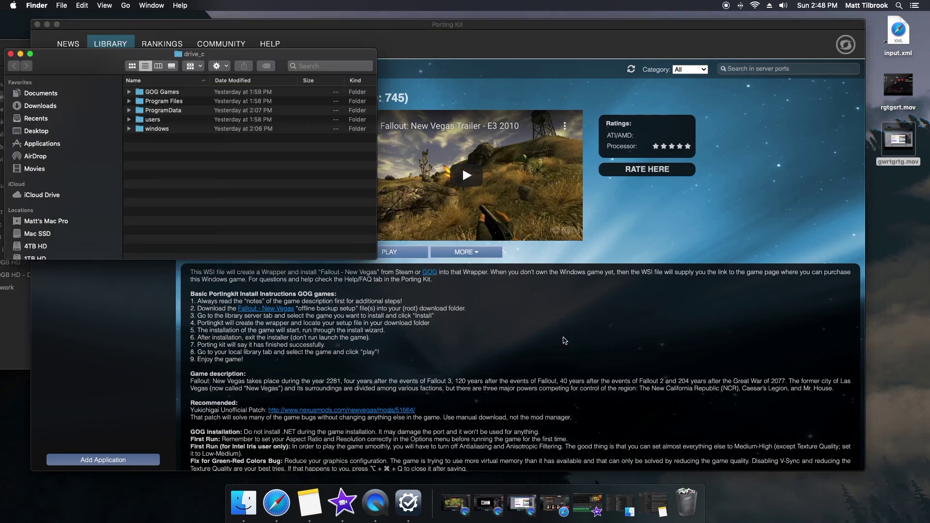
Step: Move the drive_c window clear and open the game's Data folder inside GOG Games > Fallout New Vegas
drag(110, 67, 360, 135)
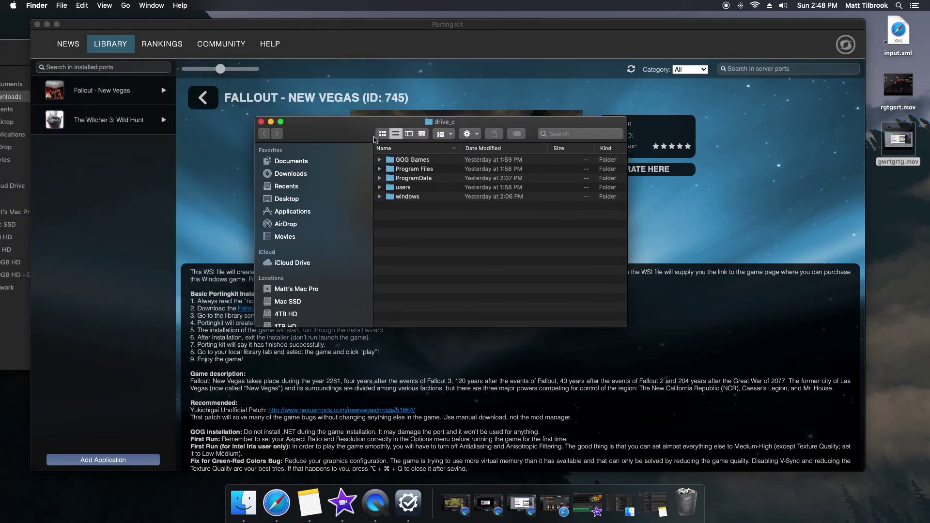
double_click(434, 161)
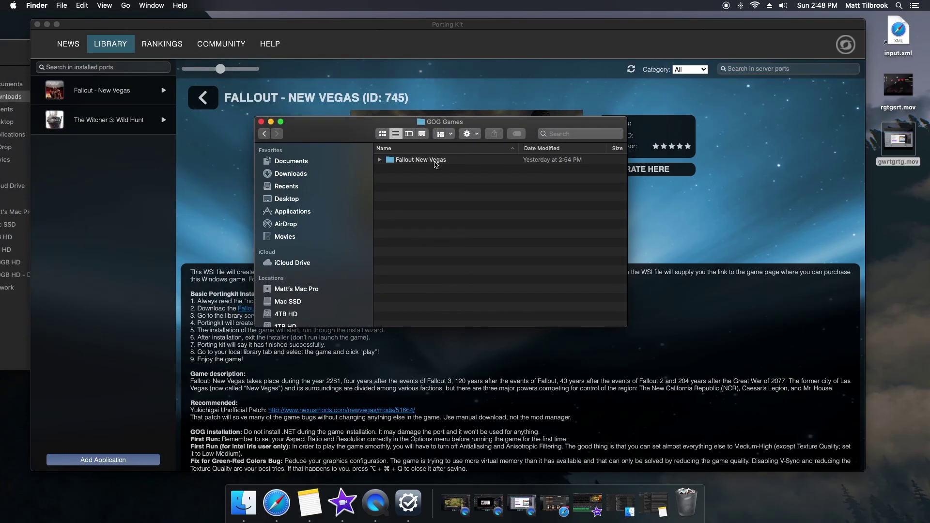
double_click(436, 162)
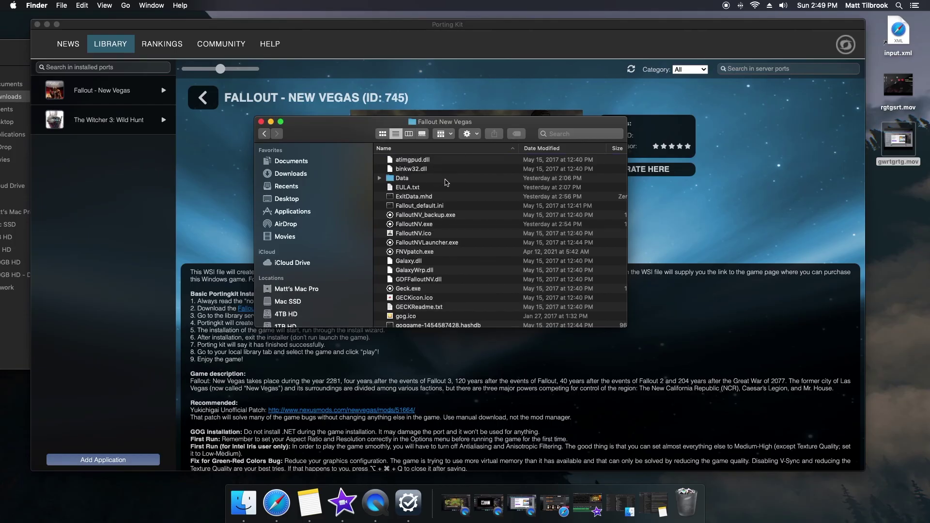
double_click(446, 182)
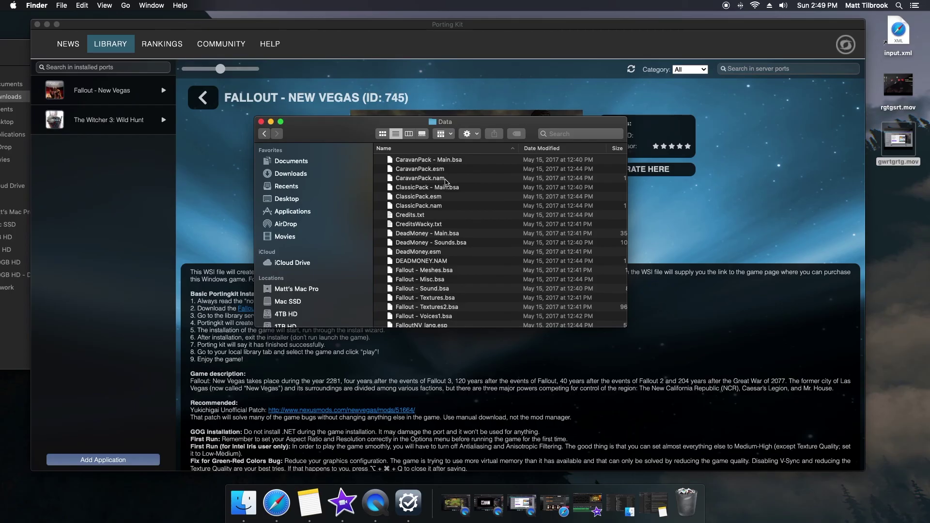